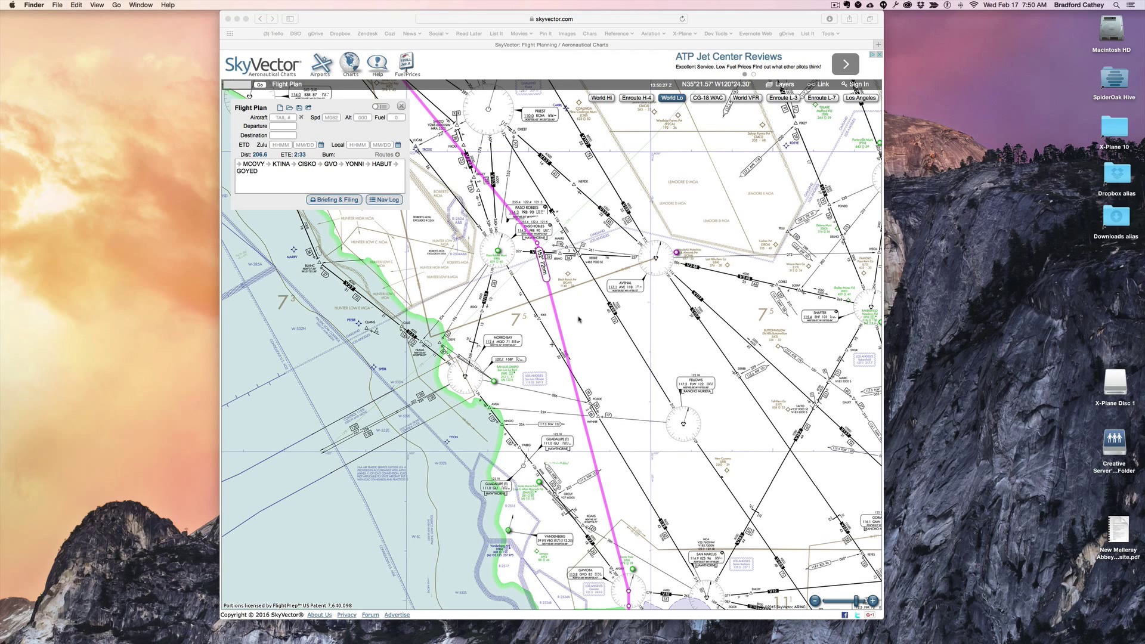
Step: Enlarge the Safari window and zoom out to show the route from MCOVY through CISKO and GVO to GOYED
click(629, 380)
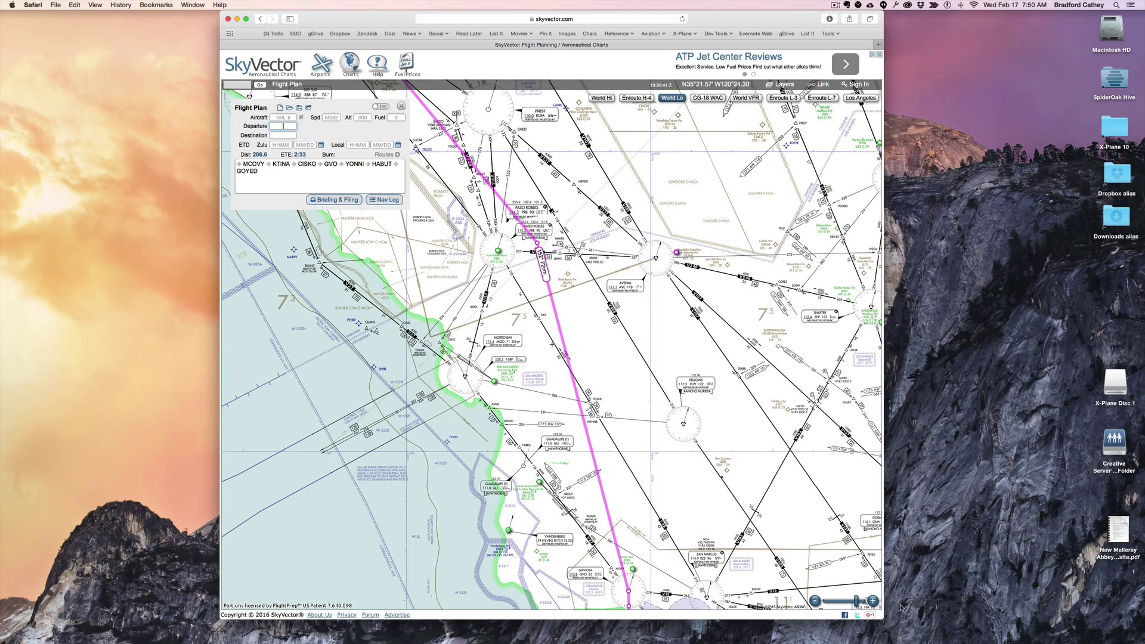
drag(883, 618, 967, 642)
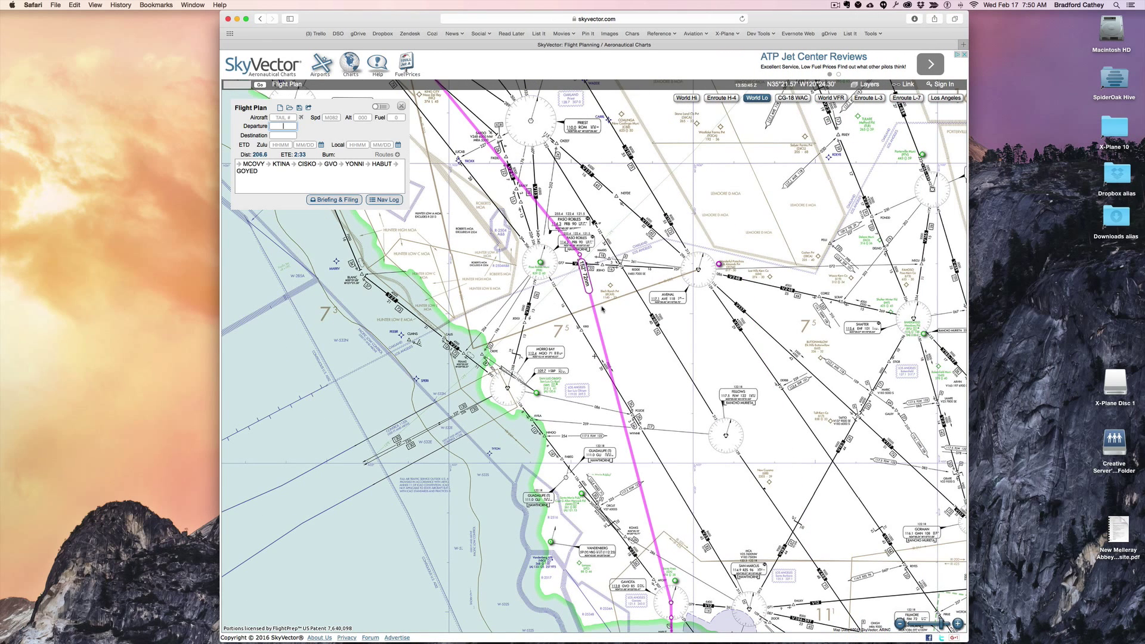
scroll(602, 308, down, 2)
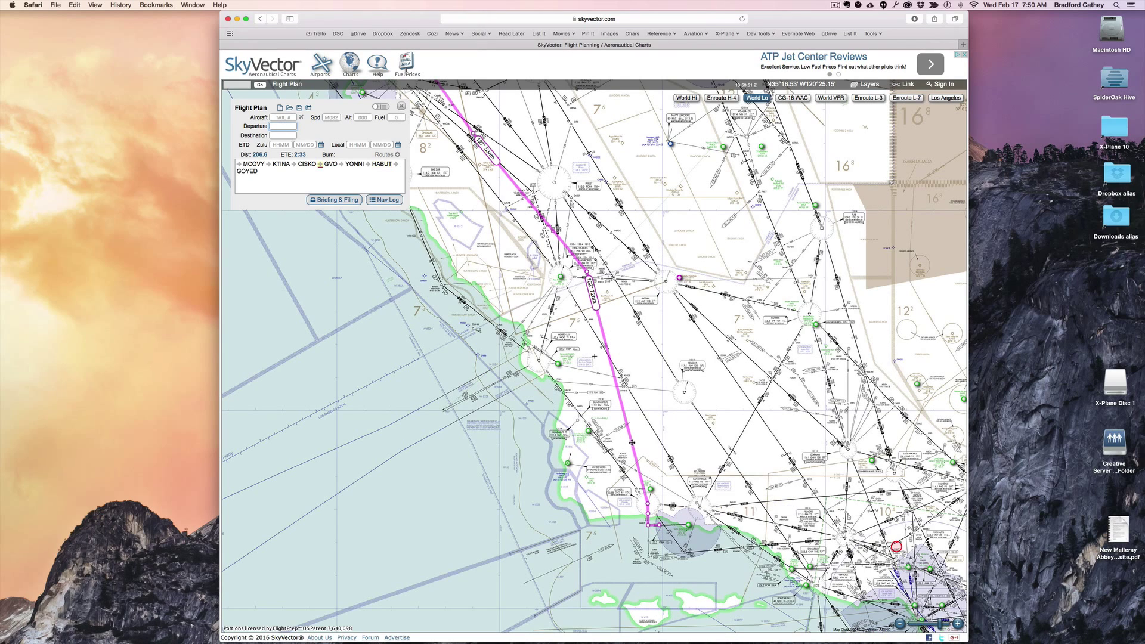
mouse_move(658, 528)
Step: On the low-altitude chart, zoom in near Gaviota and drag the route onto POZOE between CISKO and GVO
click(686, 97)
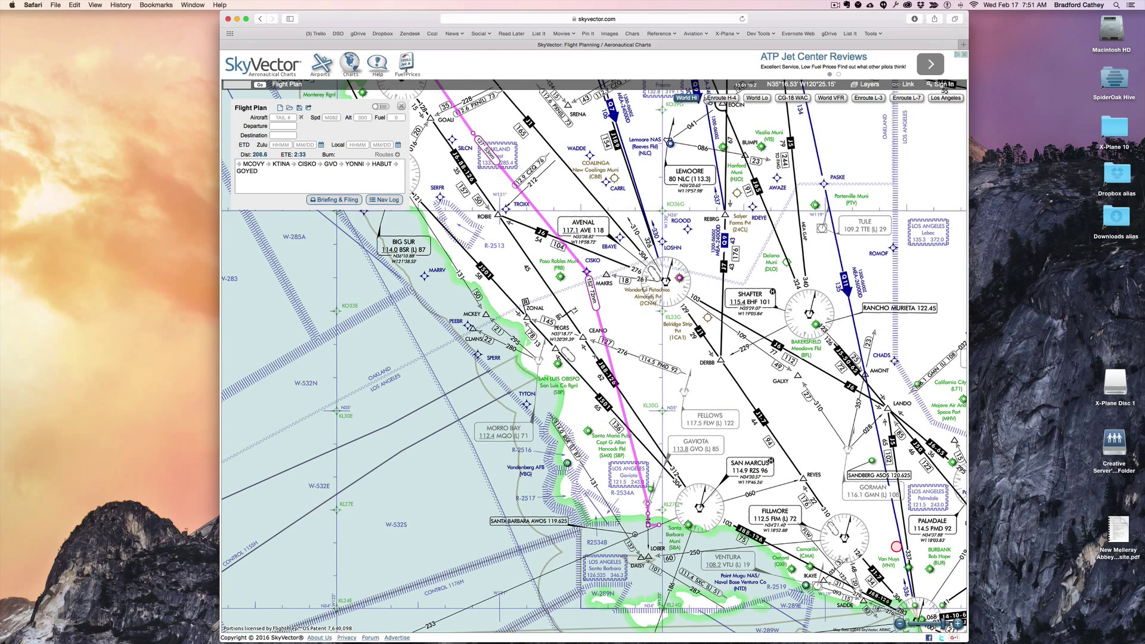
click(757, 99)
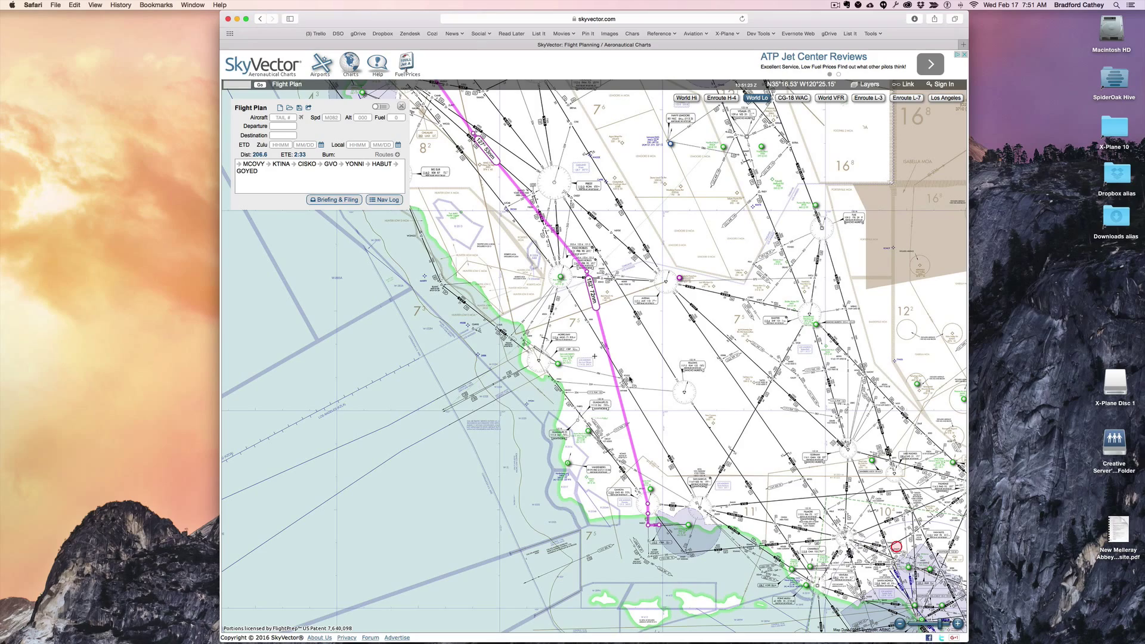
click(958, 623)
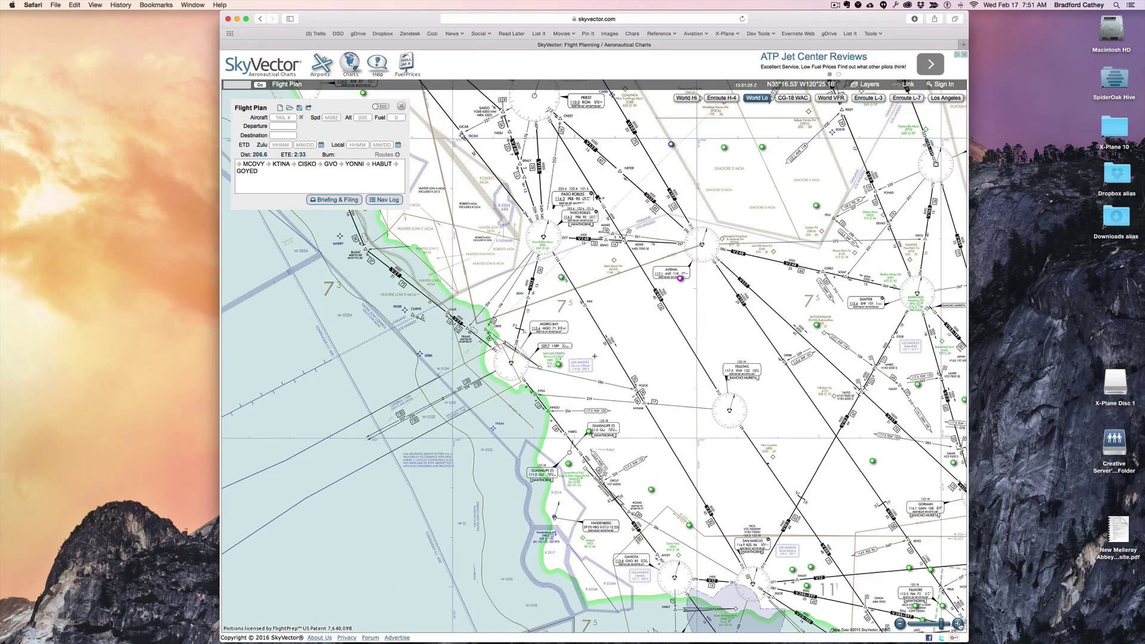
drag(753, 414, 713, 259)
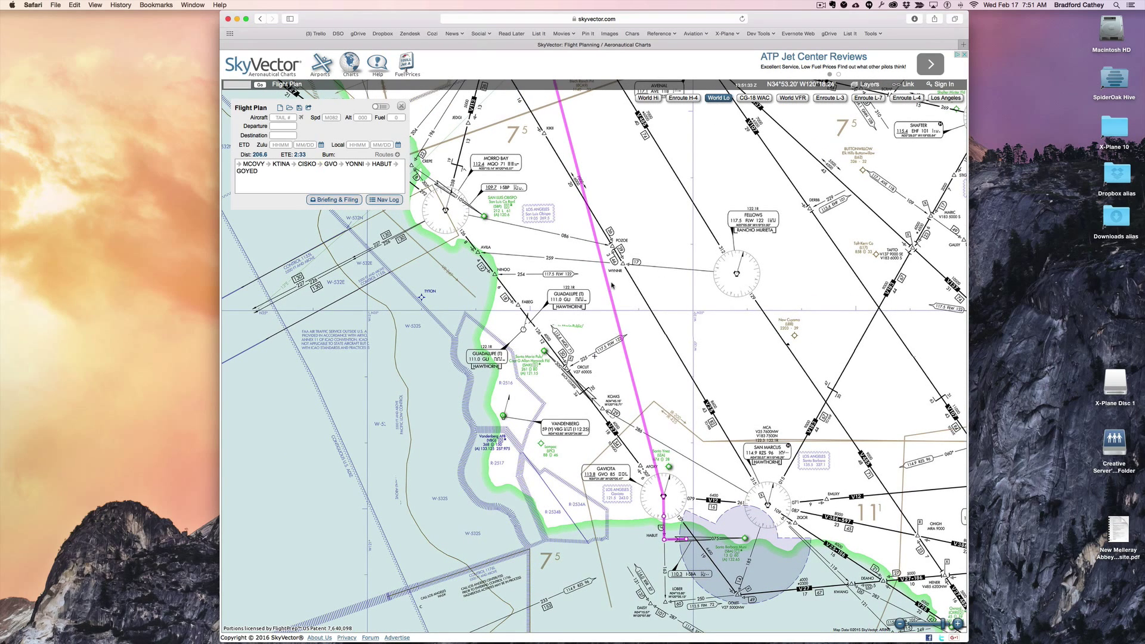
drag(607, 270, 626, 272)
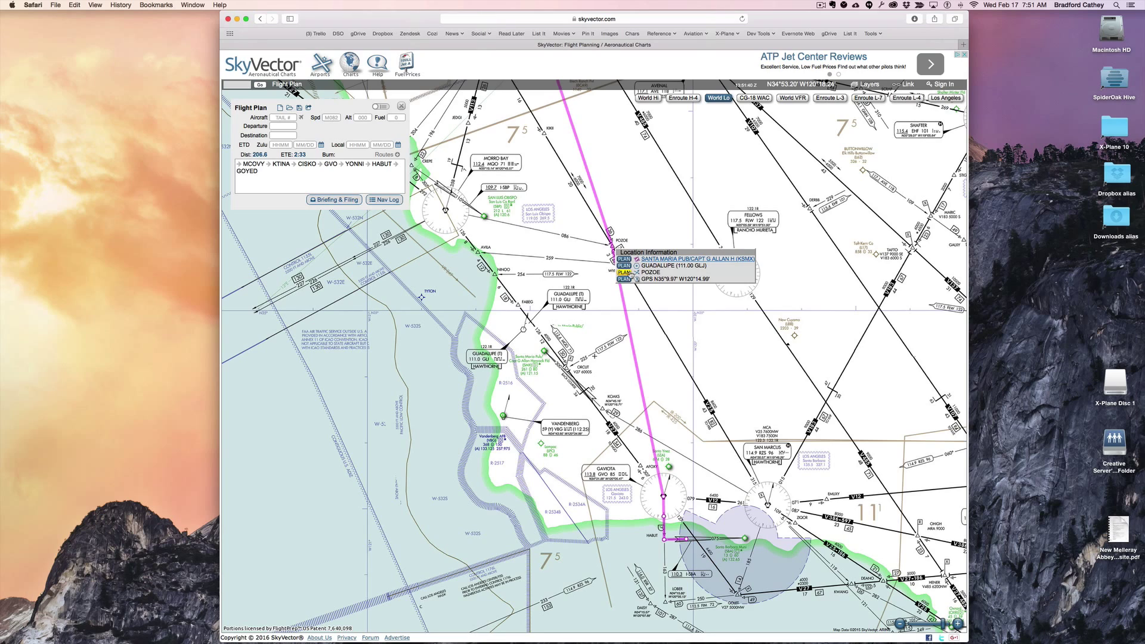
click(628, 274)
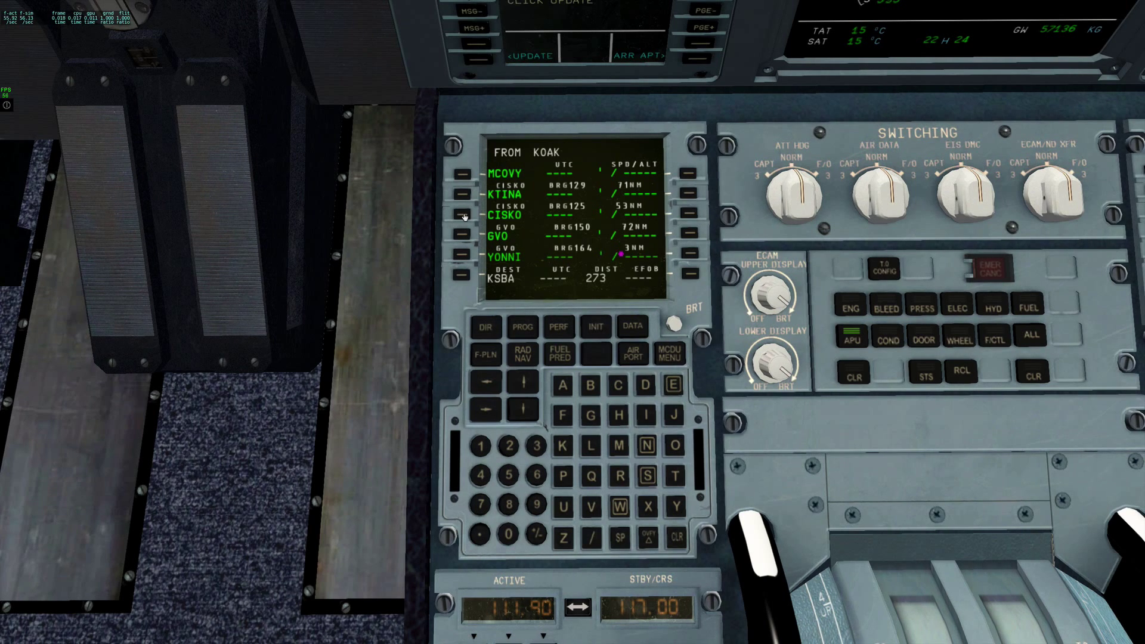
Step: Enter POZOE on the MCDU and insert it after CISKO, ahead of GVO
click(562, 476)
click(677, 447)
click(564, 538)
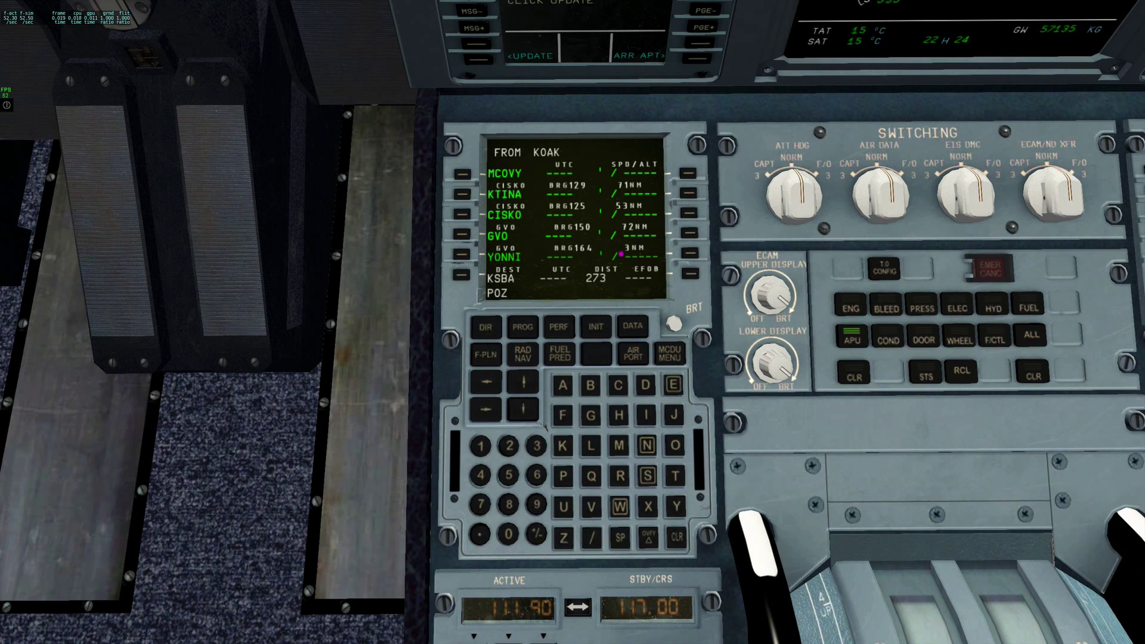
click(676, 448)
click(674, 389)
click(463, 214)
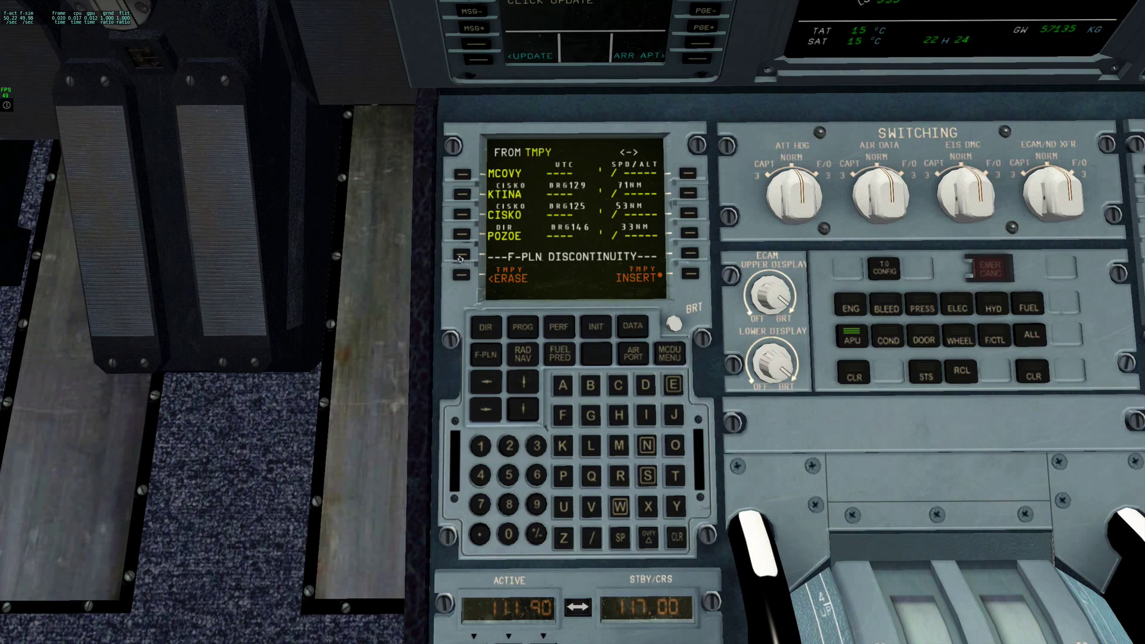
Step: Clear the resulting flight plan discontinuity and insert the temporary plan
click(678, 537)
click(462, 253)
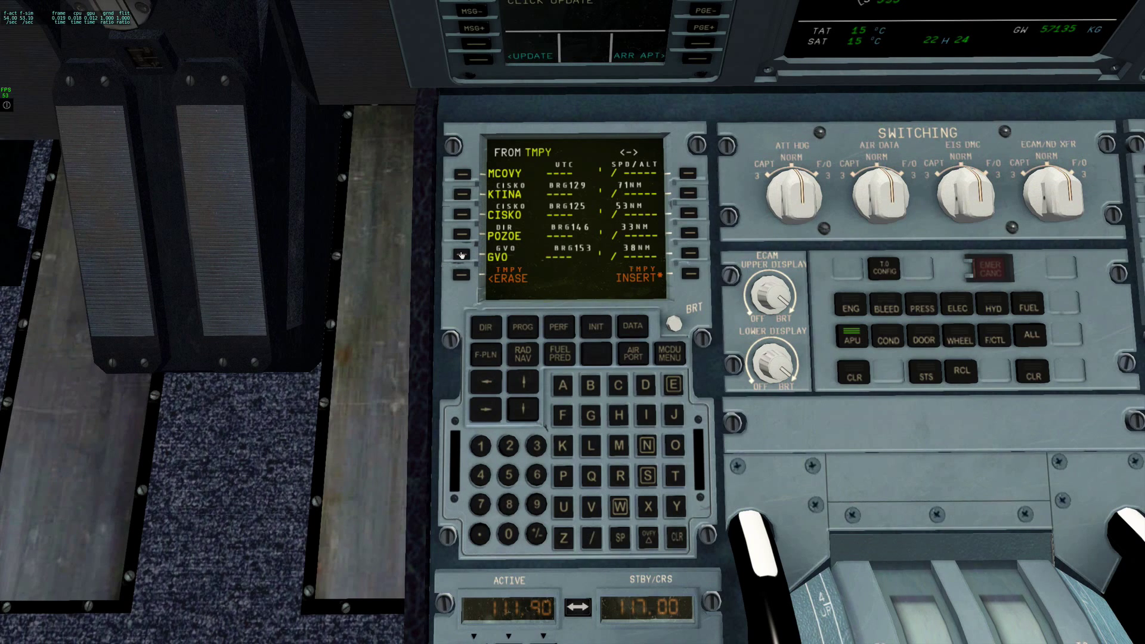
click(691, 275)
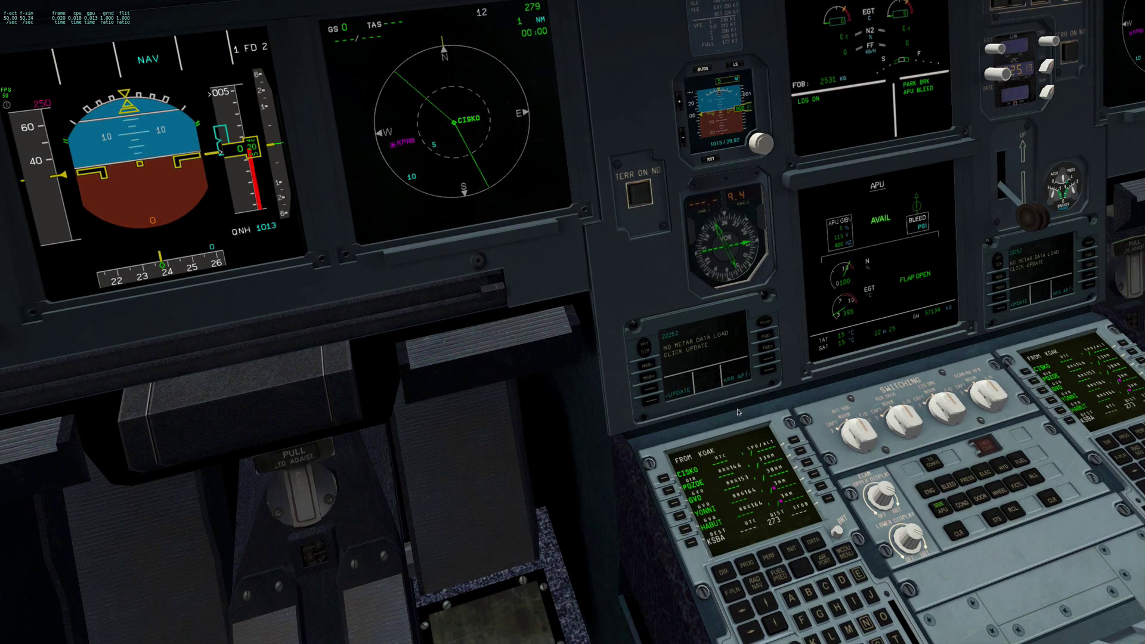
Step: Scroll the F-PLN page down two lines to show GVO, YONNI, HABUT, GOYED and NAPPS to KSBA
click(765, 603)
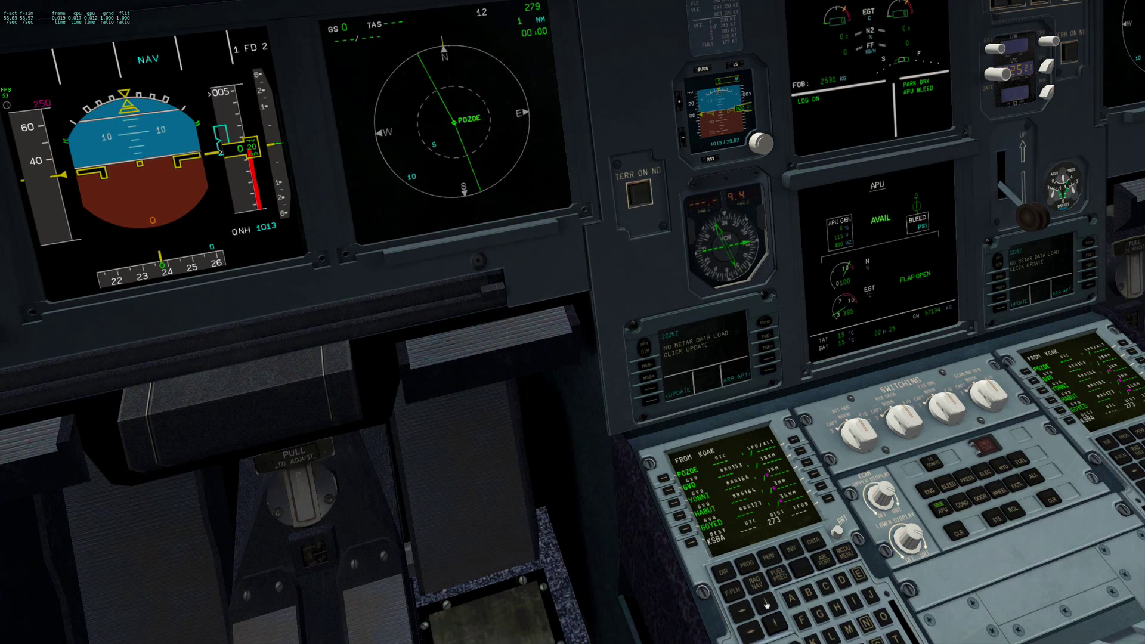
click(765, 604)
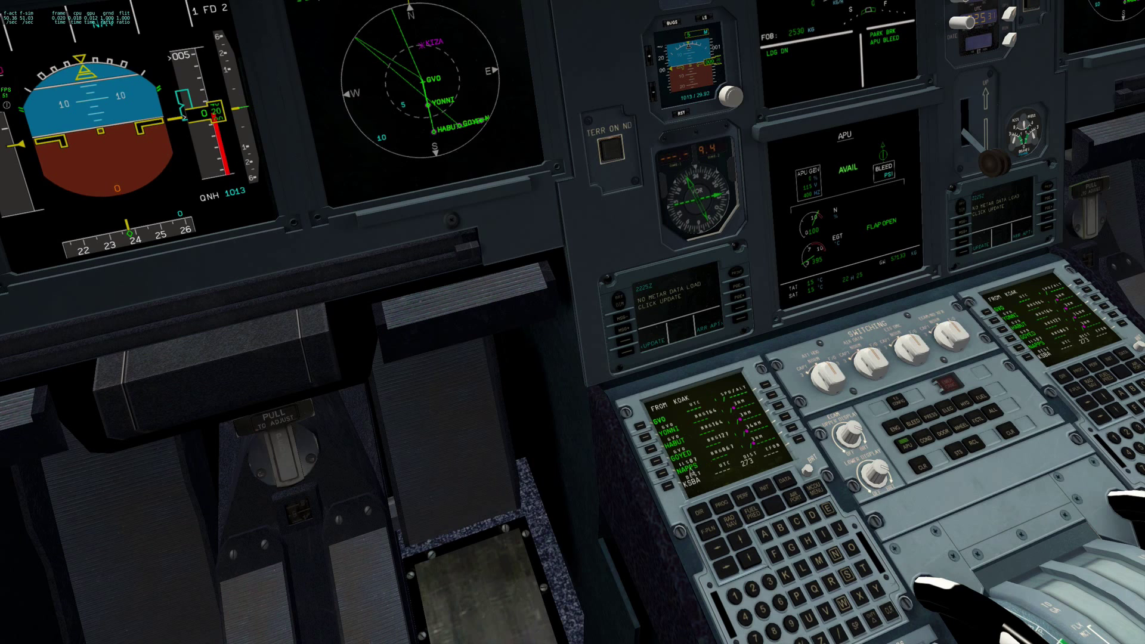
Step: Delete YONNI and HABUT, clear the discontinuity, and insert the revised temporary plan
click(888, 612)
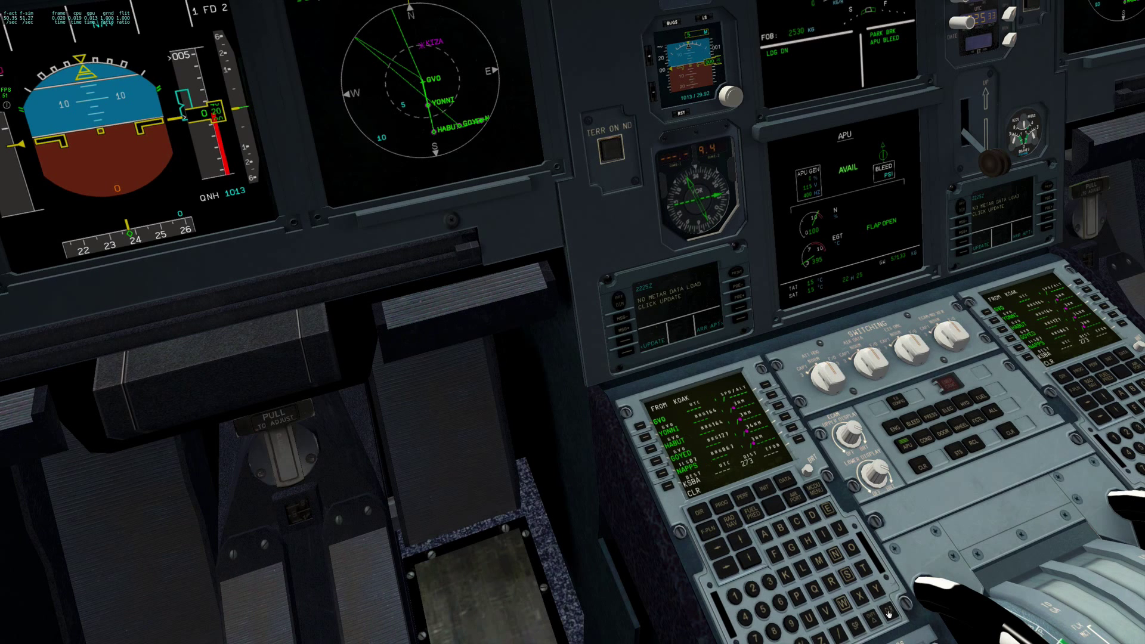
click(646, 438)
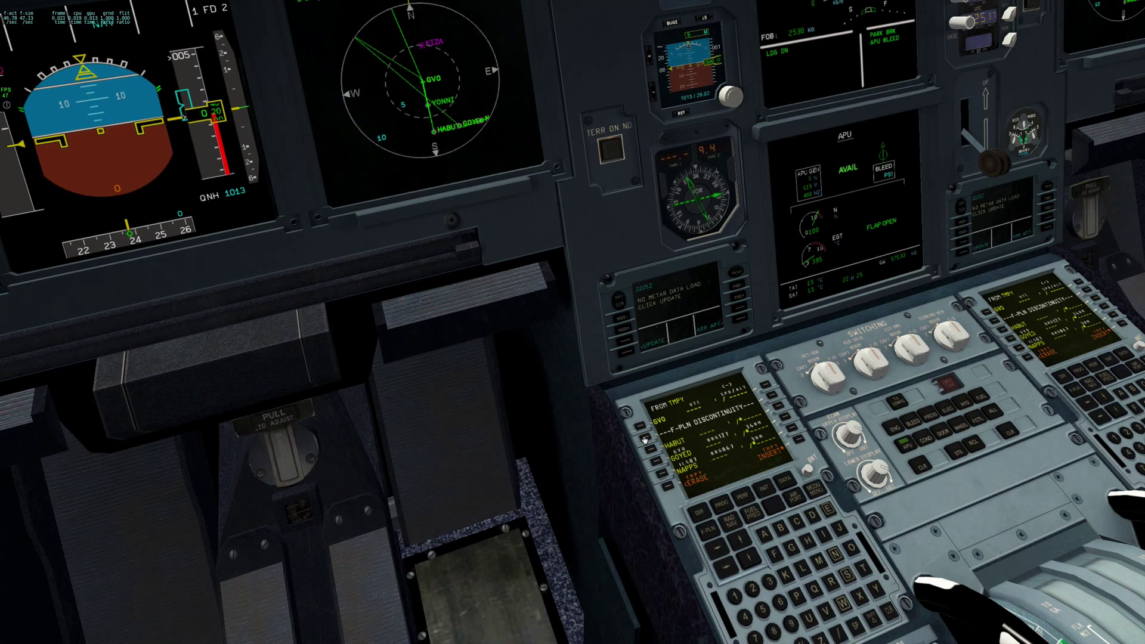
click(887, 612)
click(652, 451)
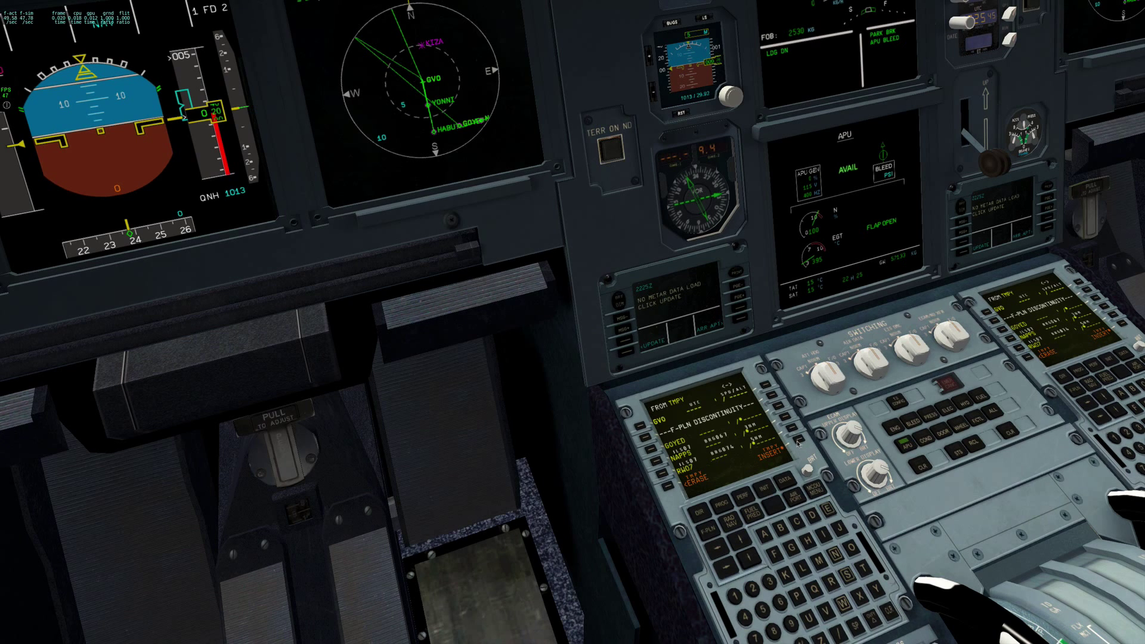
click(888, 608)
click(646, 440)
click(798, 440)
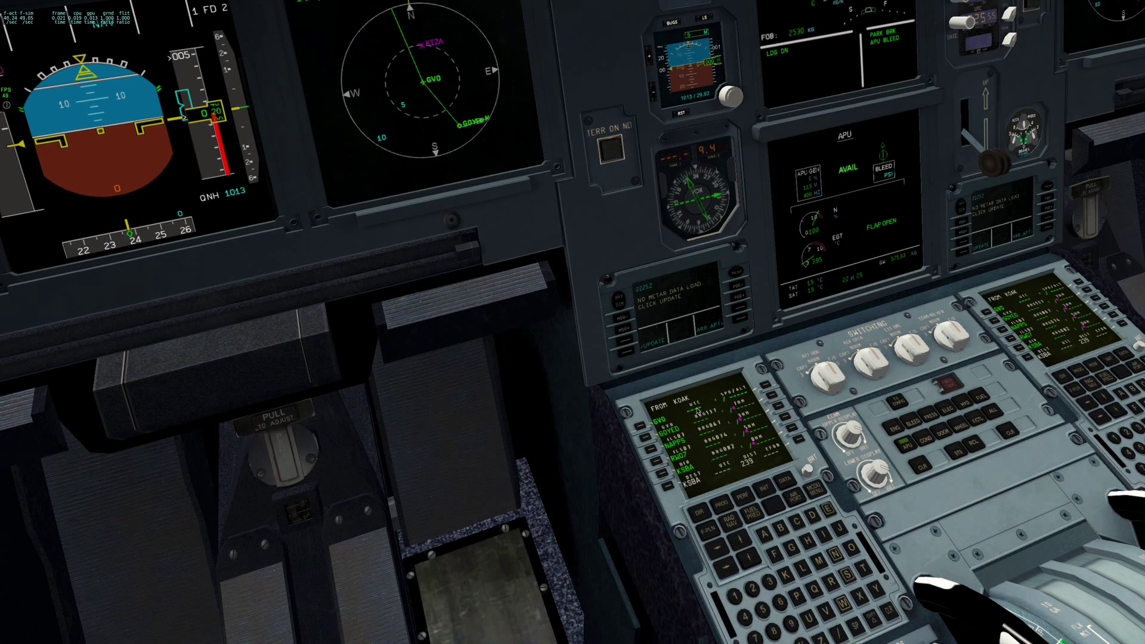
Step: Scroll the F-PLN from CISKO through POZOE to GVO to check the revised route
click(751, 557)
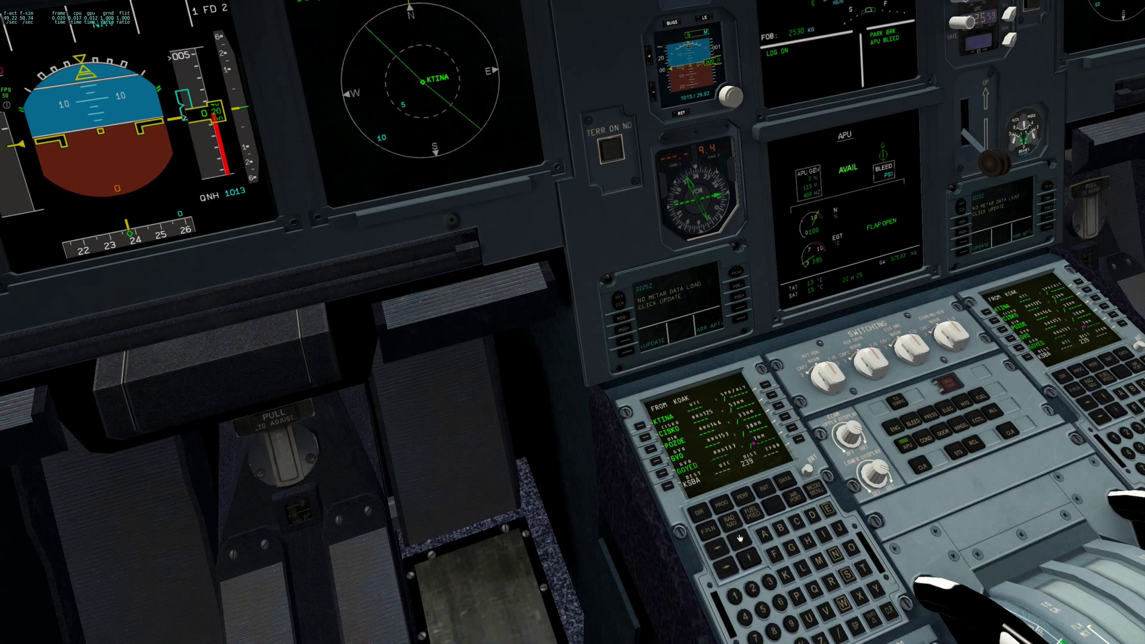
click(739, 539)
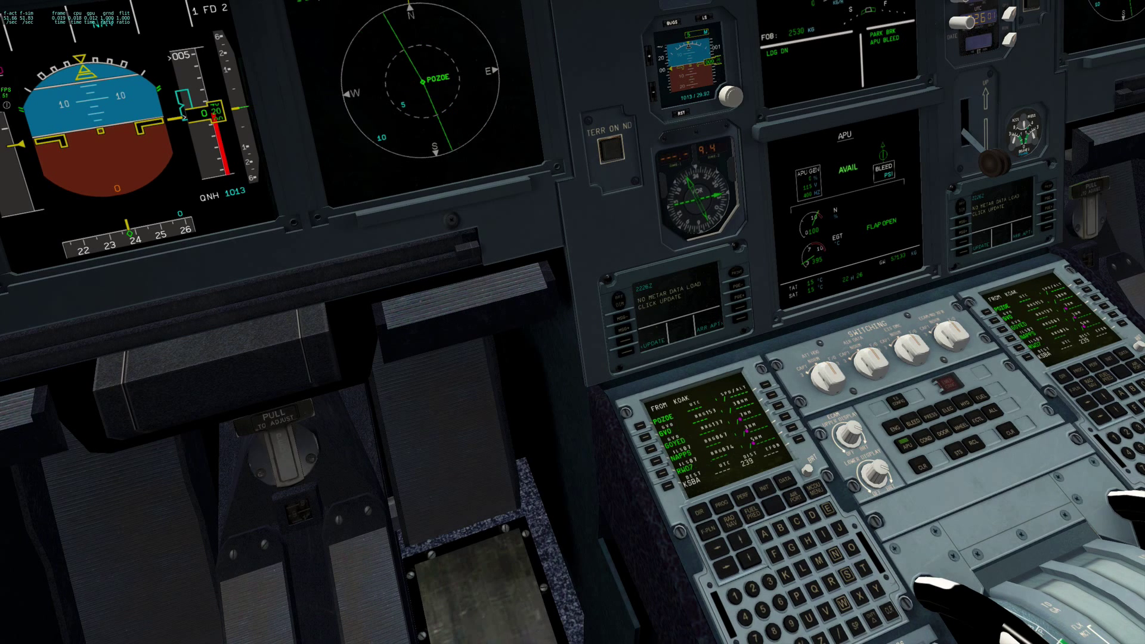
click(739, 538)
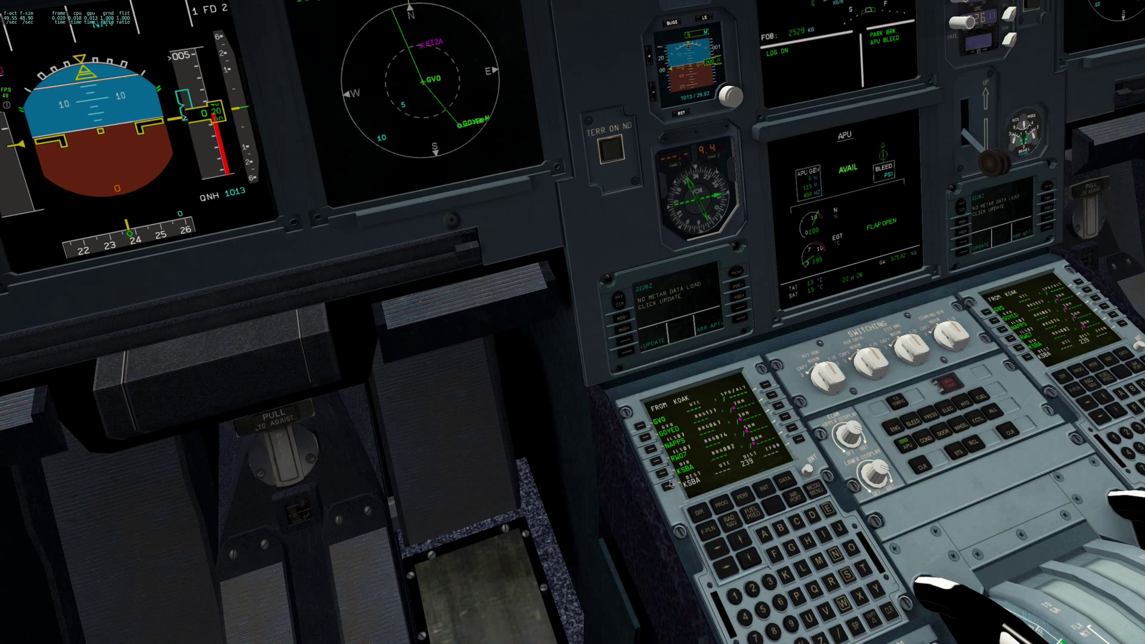
Step: Back in SkyVector, pan north toward Big Sur, zoom in and drag the route onto FIKDU
key(super+Tab)
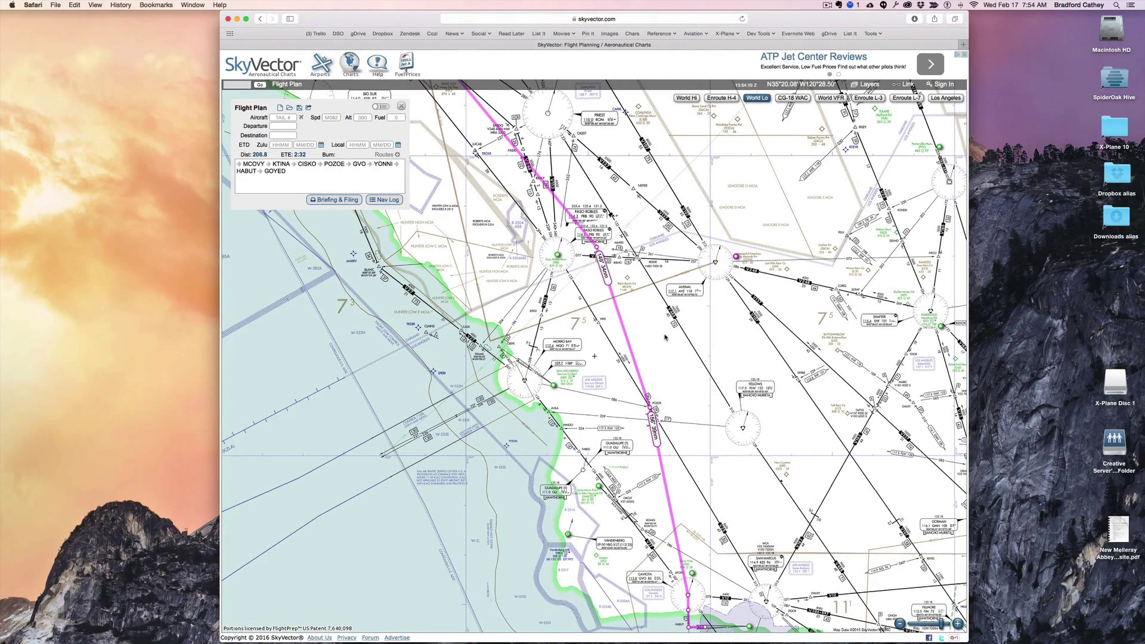
drag(670, 363, 789, 519)
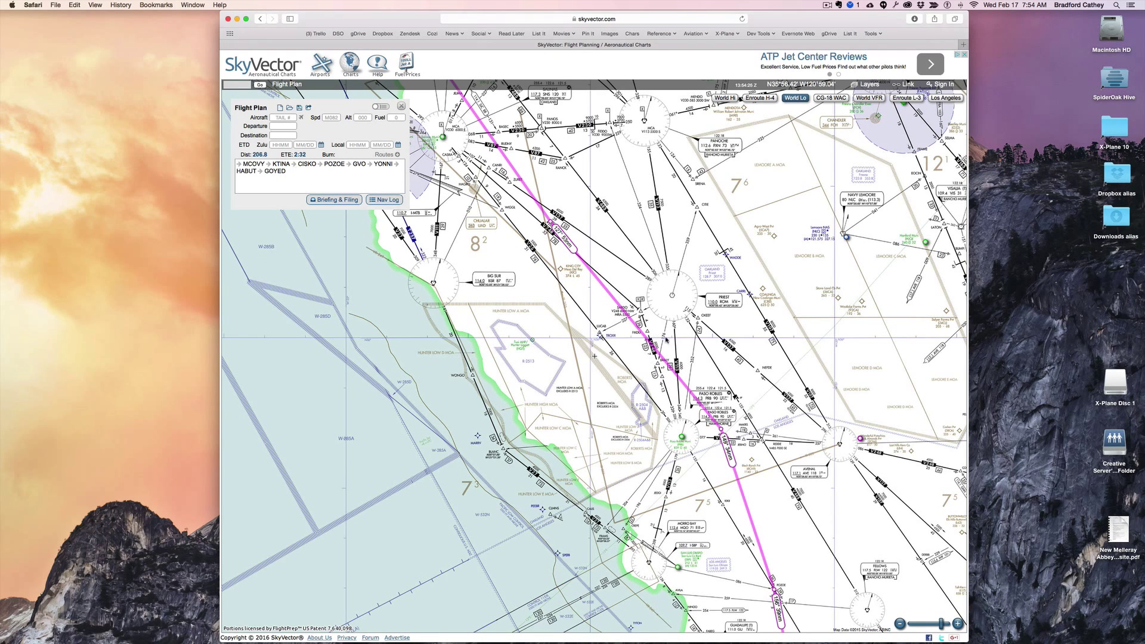
click(957, 623)
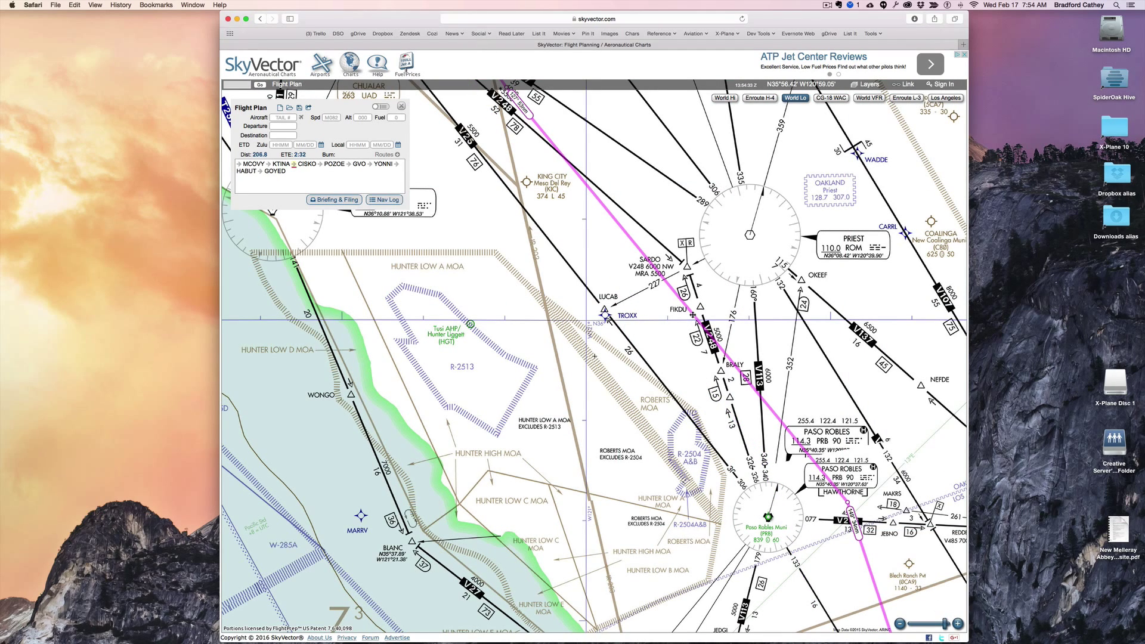
drag(694, 318, 703, 310)
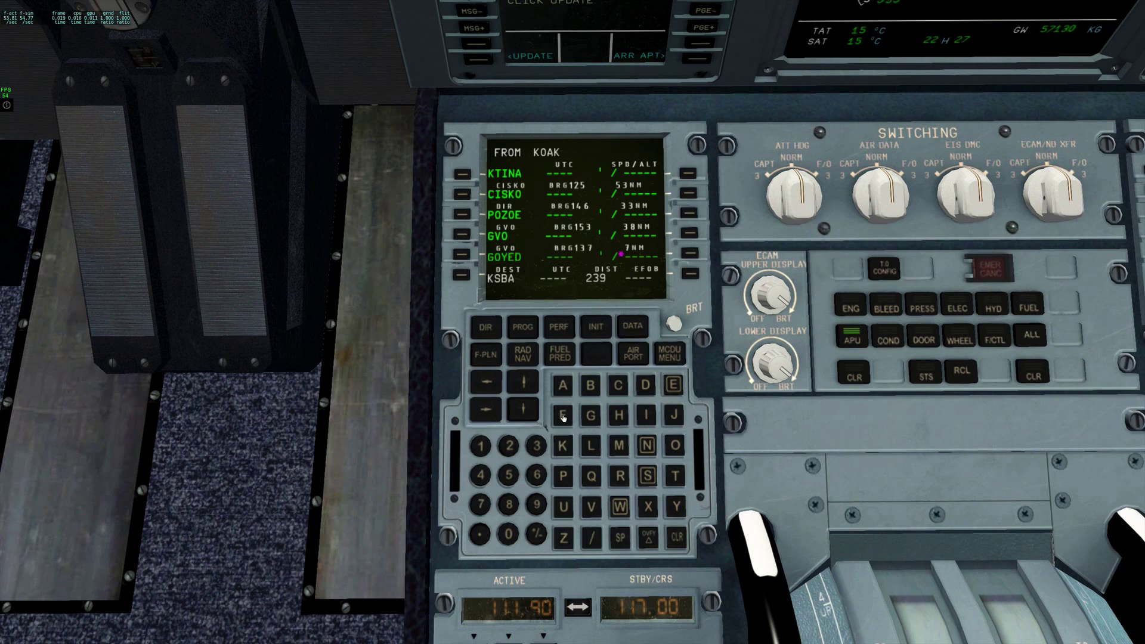
Step: Enter FIKDU on the MCDU and insert it after KTINA, ahead of CISKO
click(562, 415)
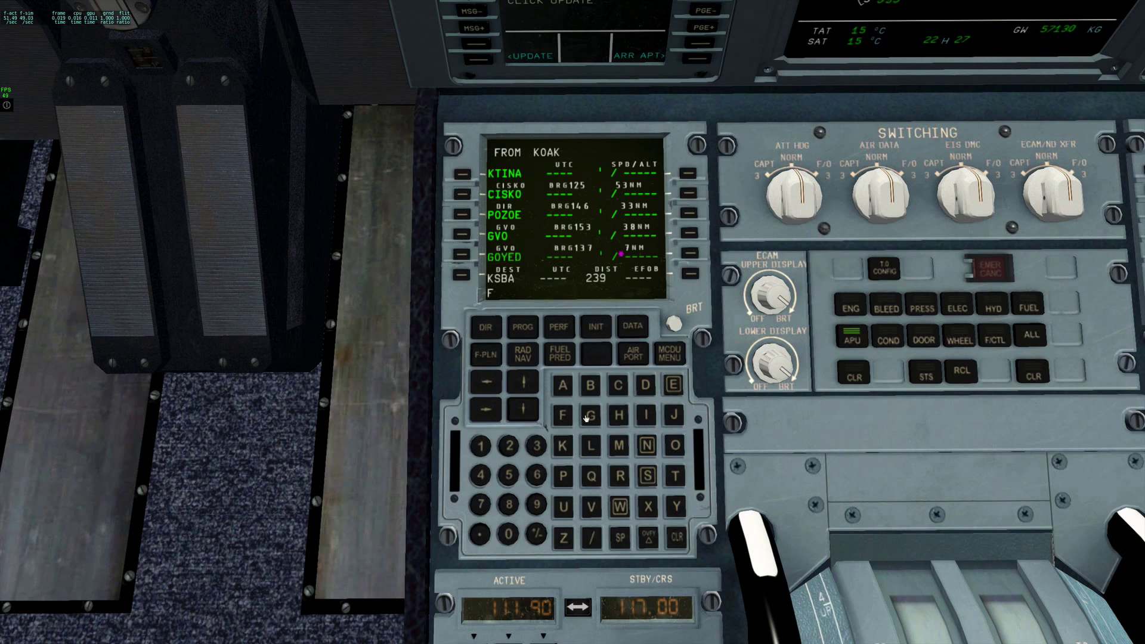
click(646, 416)
click(558, 451)
click(563, 507)
click(462, 194)
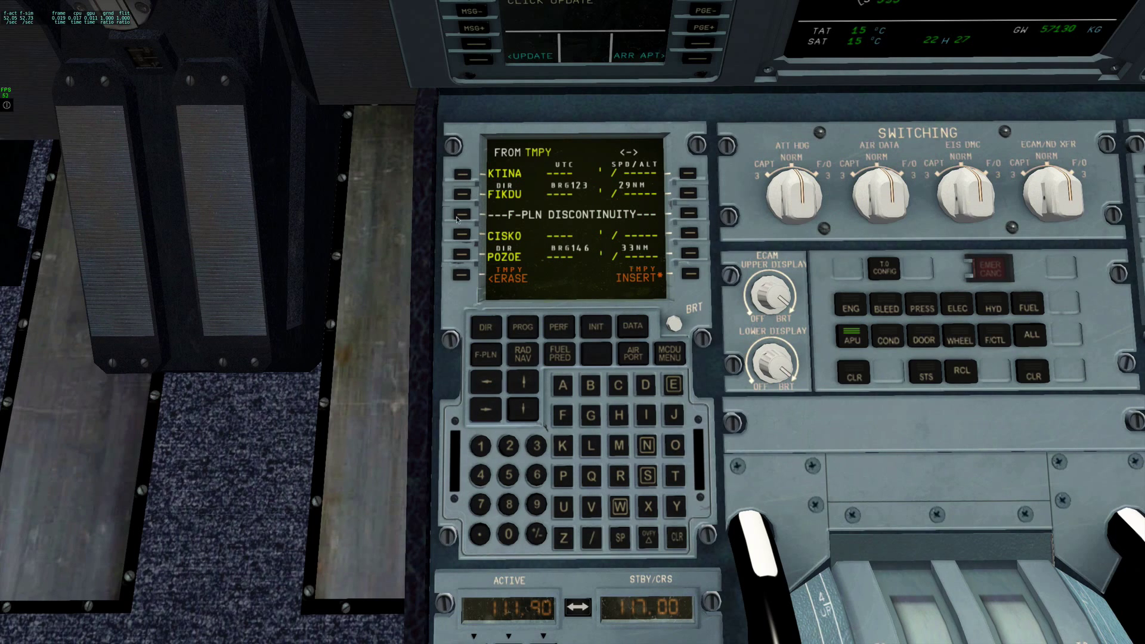
Step: Clear the F-PLN discontinuity and insert the temporary plan
click(677, 537)
click(461, 216)
click(690, 275)
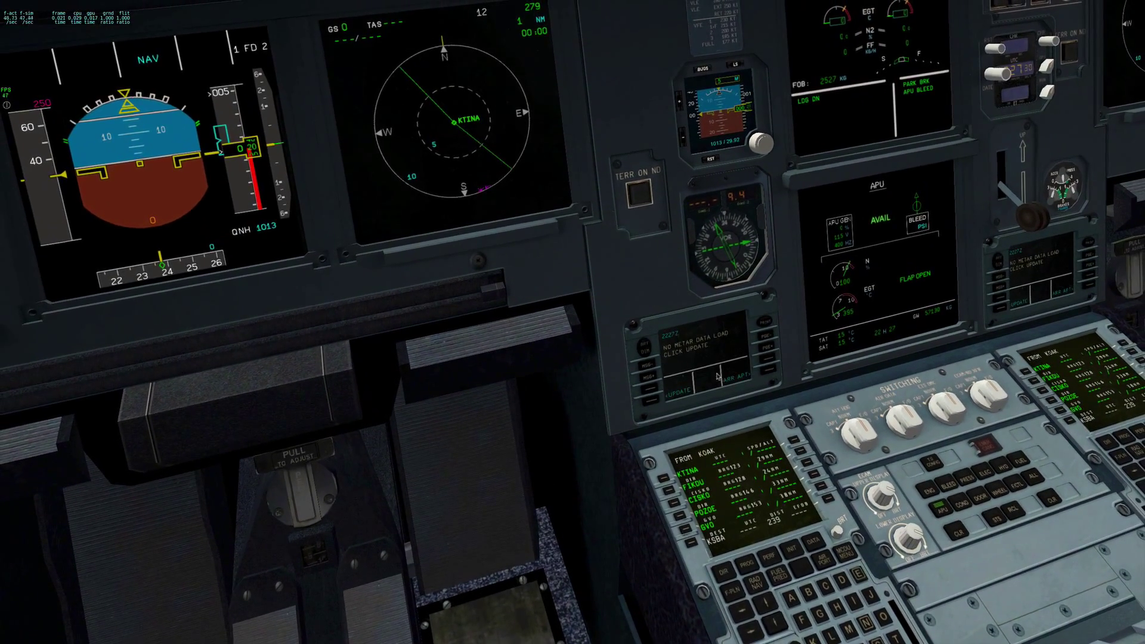
Step: Scroll the F-PLN past FIKDU, CISKO and GVO to the ILS07 arrival, then return to the MCDU close-up
click(767, 603)
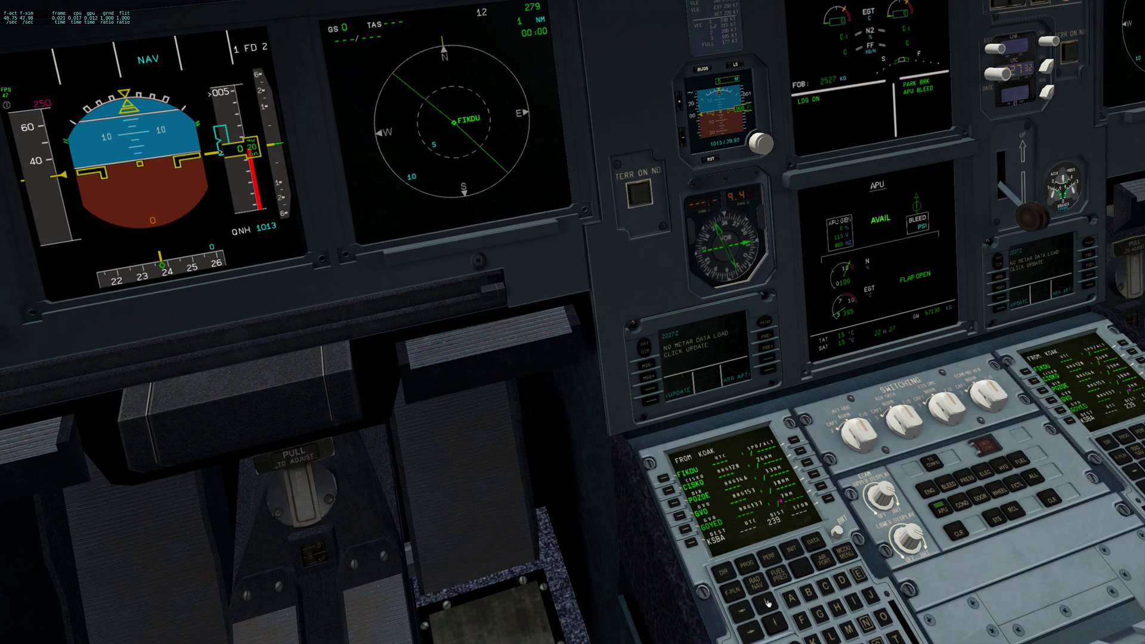
click(768, 603)
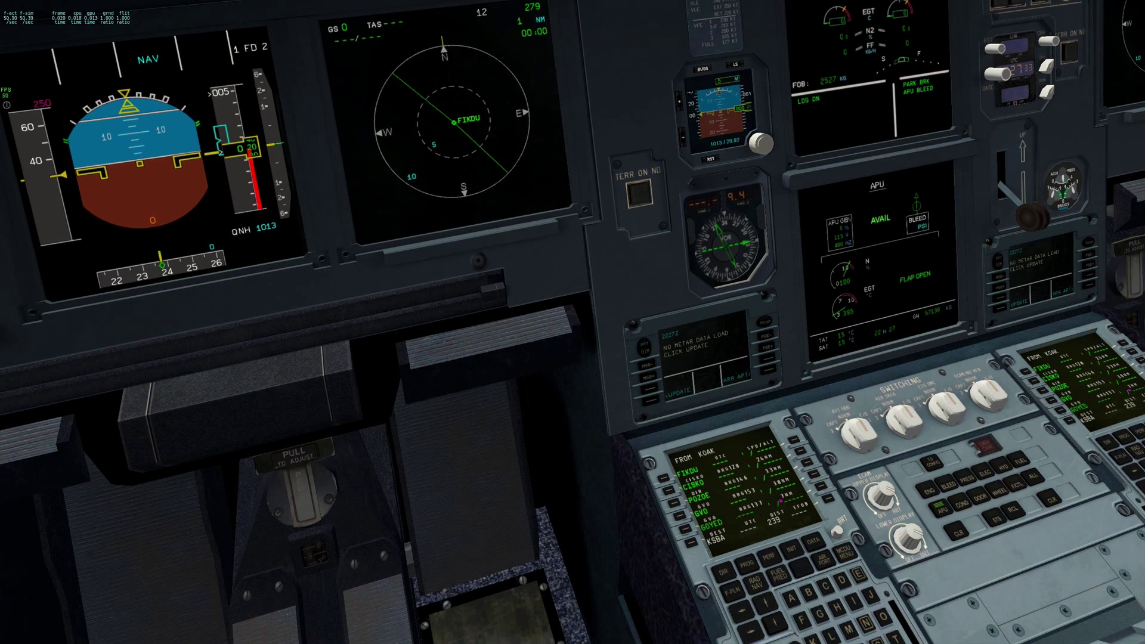
click(767, 602)
click(768, 602)
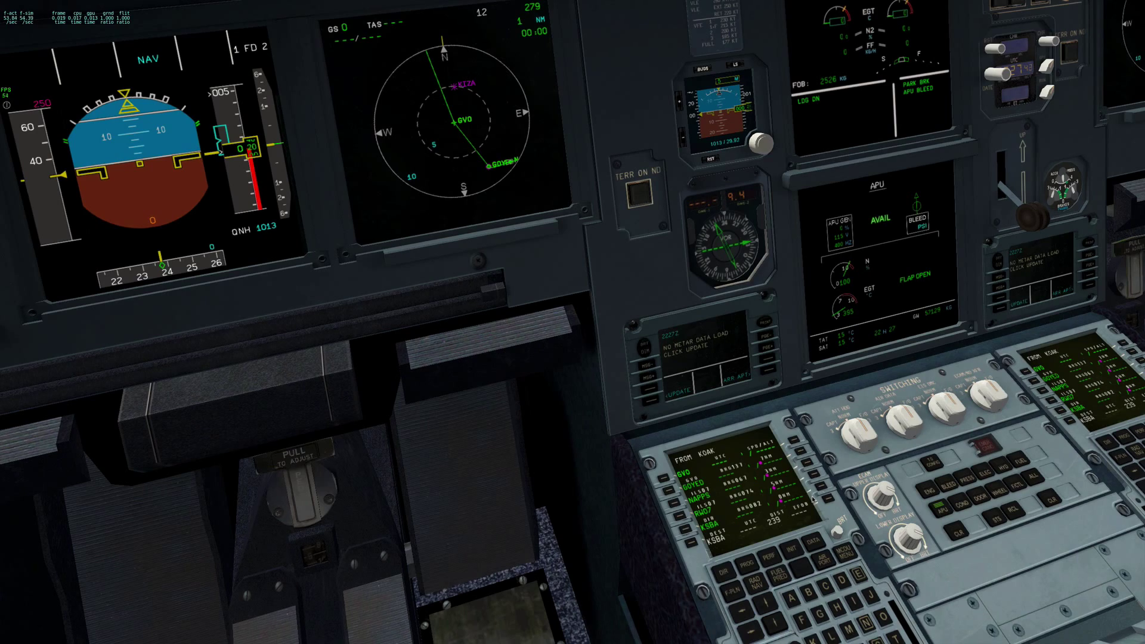
key(KP_3)
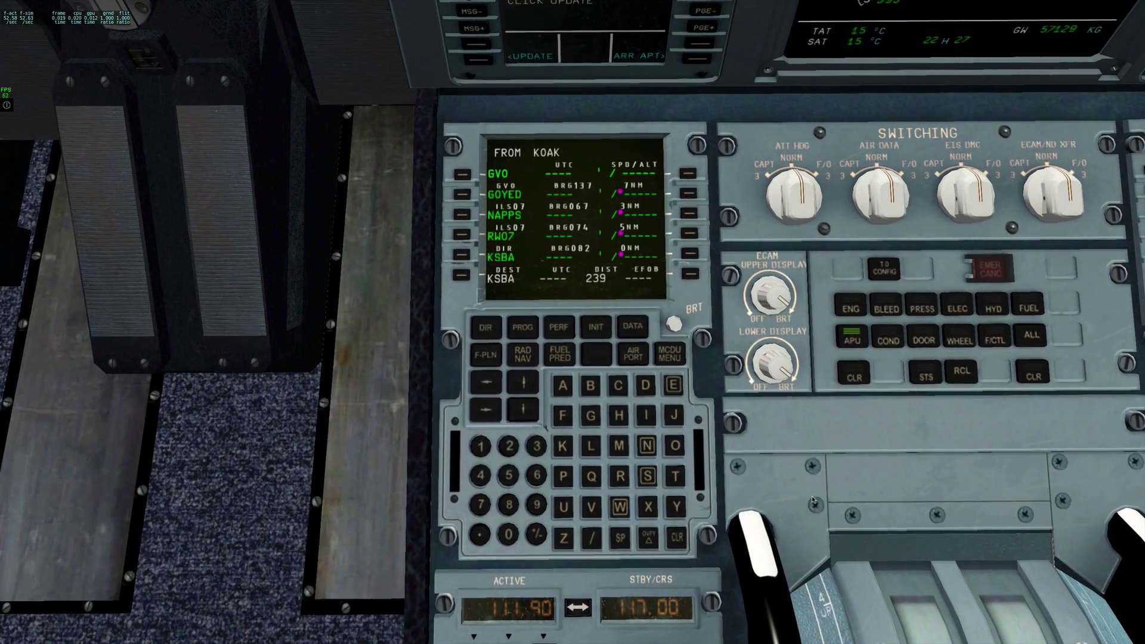